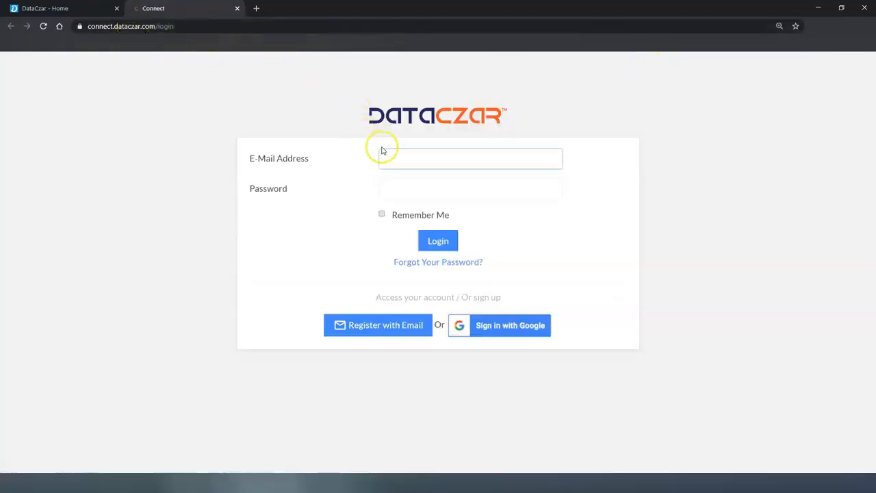
# Step: Log in to DataCzar Connect with the saved e-mail address and the account password
pyautogui.click(396, 157)
pyautogui.click(416, 183)
pyautogui.click(415, 185)
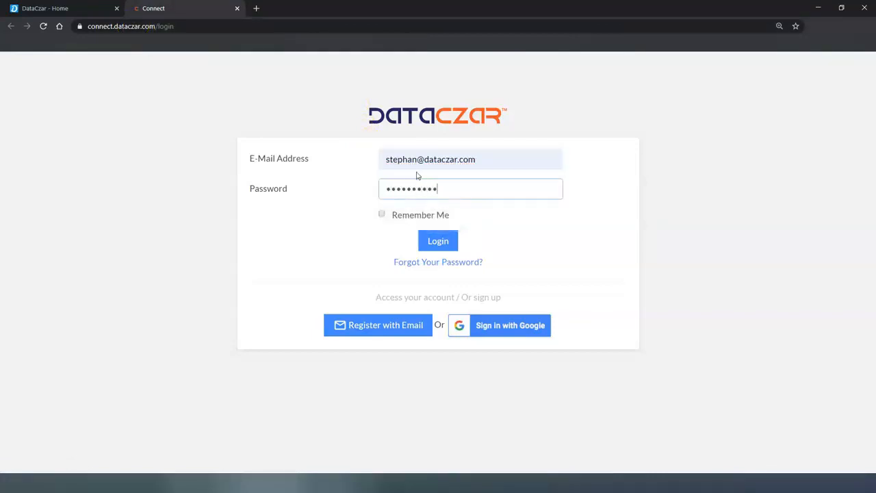
pyautogui.press('Return')
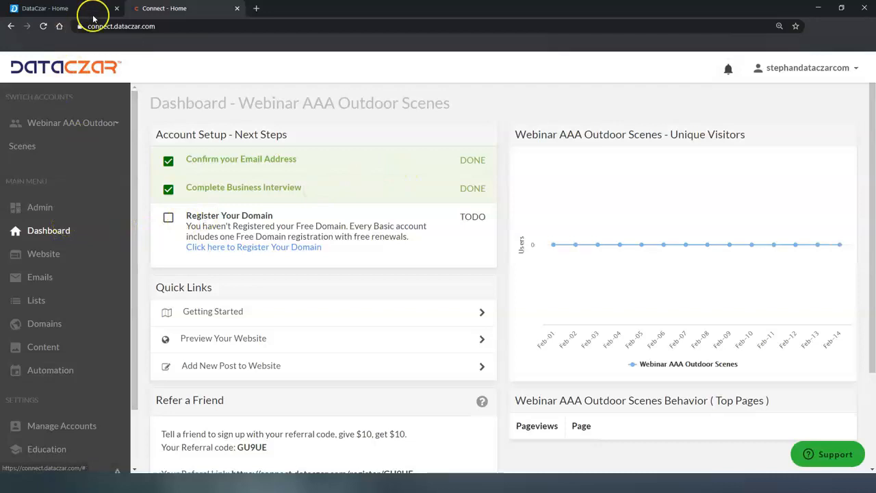
# Step: Close the extra 'DataCzar - Home' tab, go full screen, and open Manage Accounts
pyautogui.click(117, 9)
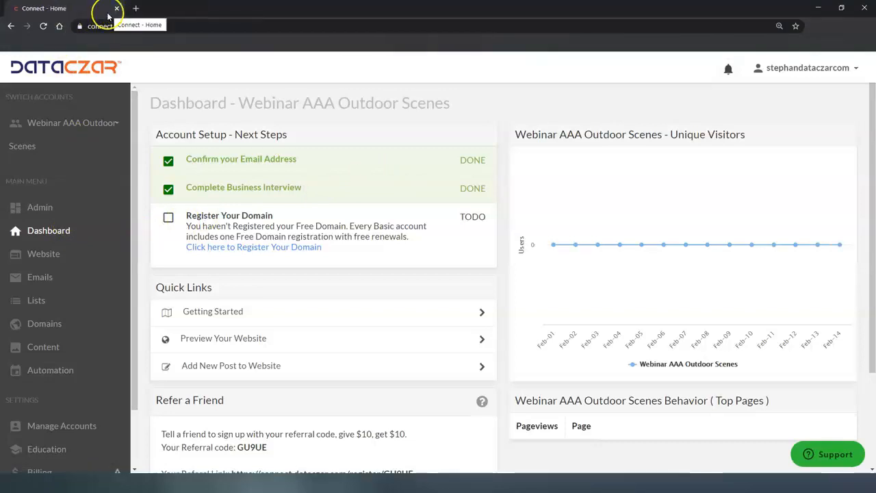
pyautogui.press('F11')
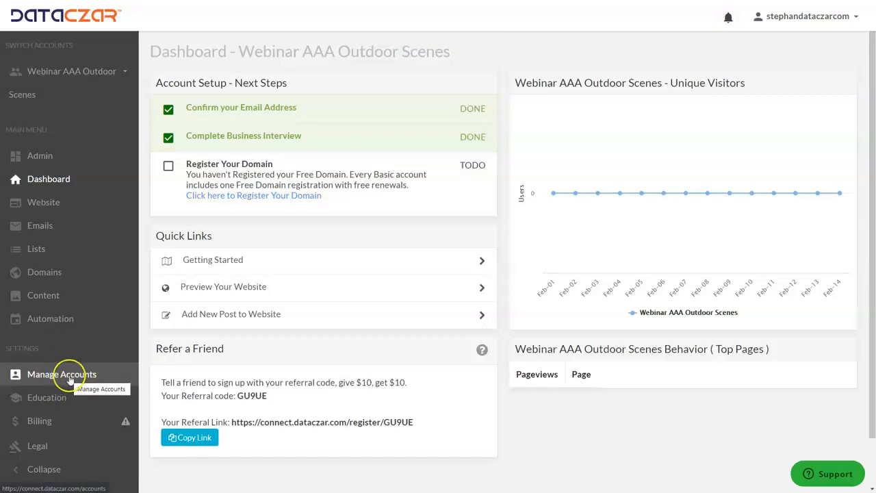
pyautogui.click(71, 379)
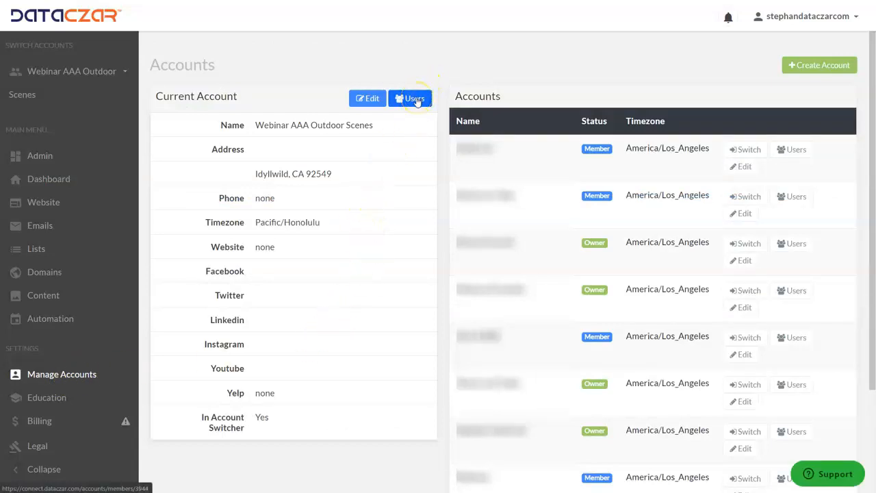
# Step: Open the current account's Users page, then enter and clear a test invitee e-mail address
pyautogui.click(415, 100)
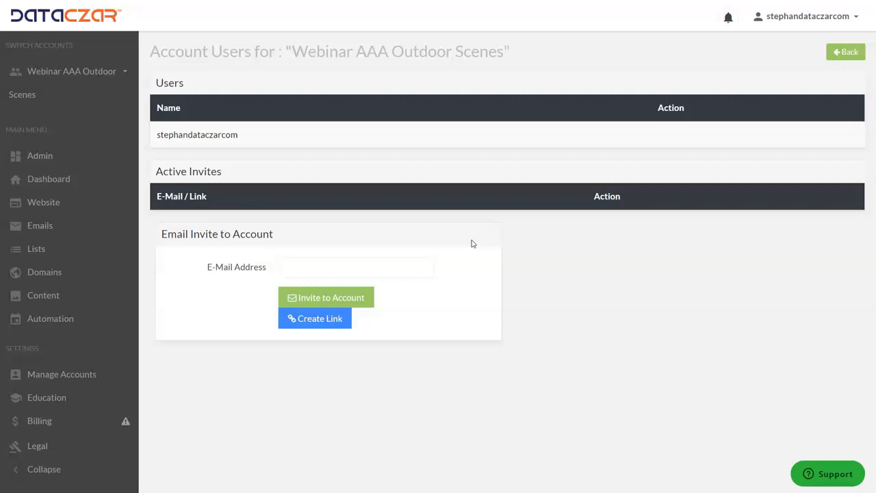
pyautogui.click(319, 268)
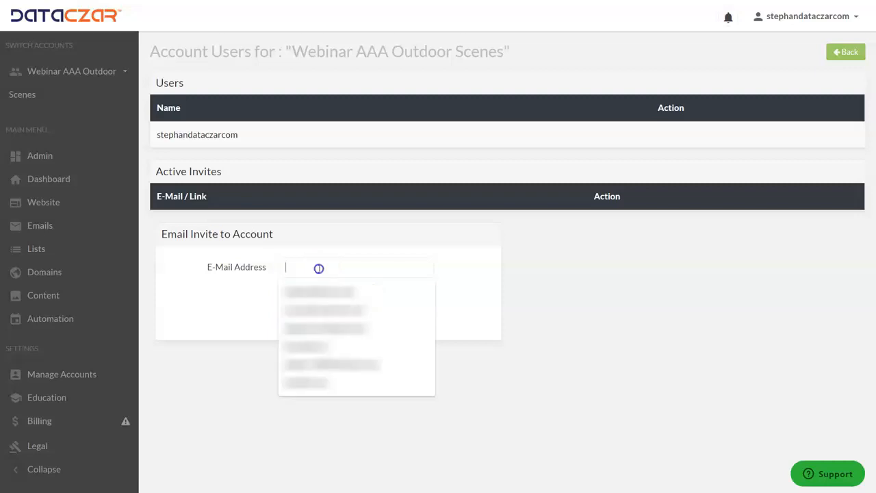
pyautogui.write('test')
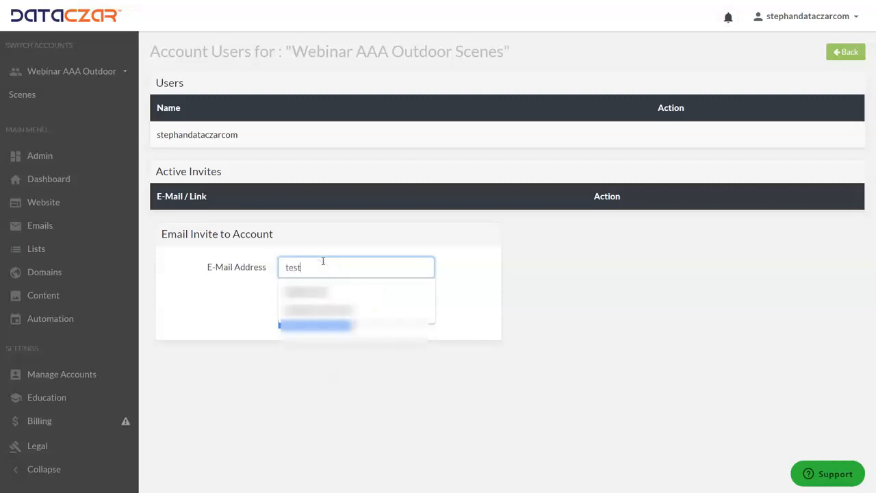
pyautogui.write('@test.colm')
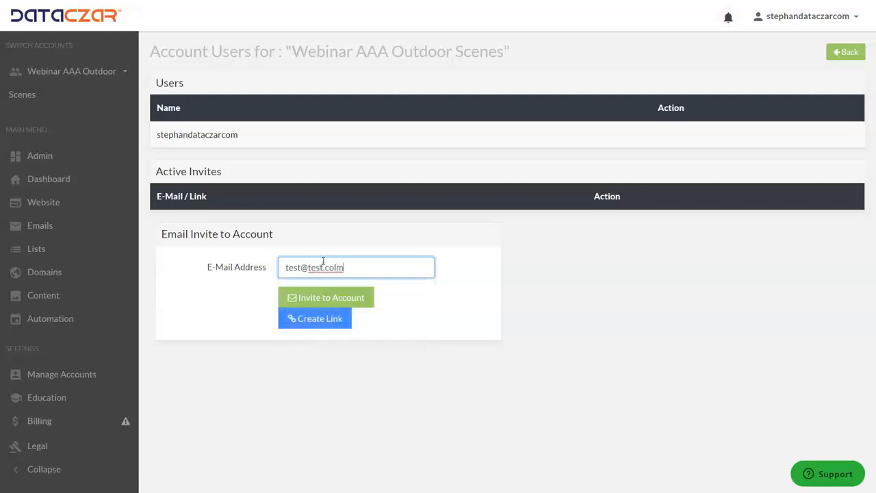
pyautogui.press('BackSpace')
pyautogui.press('BackSpace')
pyautogui.write('m')
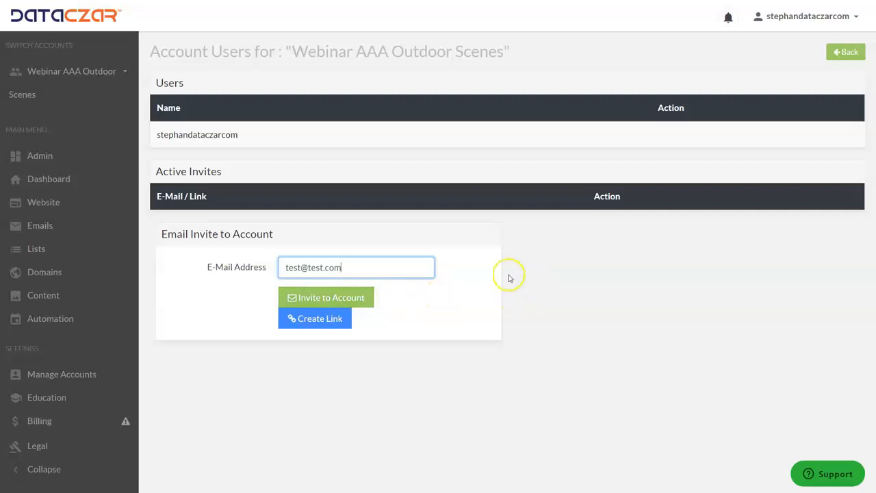
pyautogui.press('BackSpace')
pyautogui.press('BackSpace')
pyautogui.press('BackSpace')
pyautogui.press('BackSpace')
pyautogui.press('BackSpace')
pyautogui.press('BackSpace')
pyautogui.press('BackSpace')
pyautogui.press('BackSpace')
pyautogui.press('BackSpace')
pyautogui.press('BackSpace')
pyautogui.press('BackSpace')
pyautogui.press('BackSpace')
pyautogui.press('BackSpace')
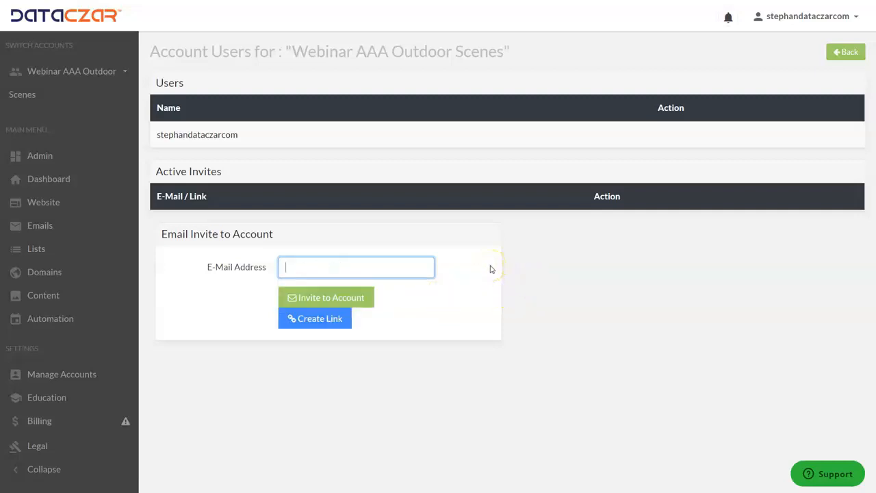
# Step: Create a new invite link, copy it to the clipboard, and dismiss the confirmation alert
pyautogui.click(317, 324)
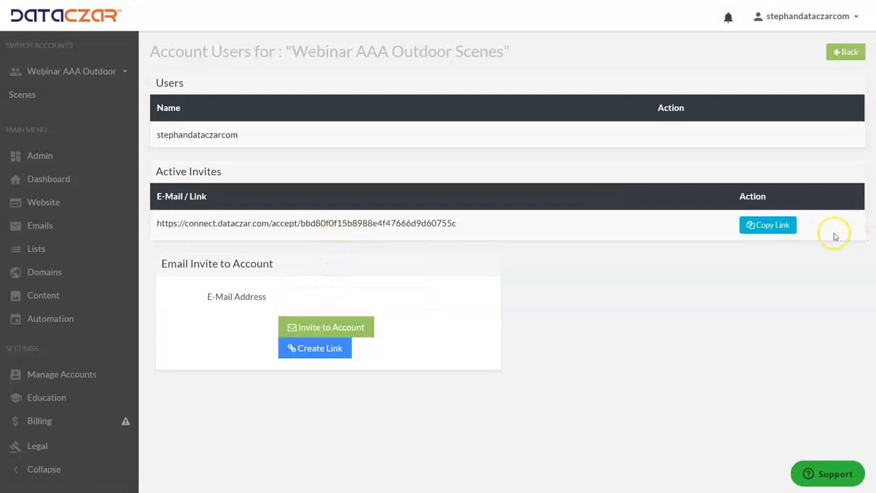
pyautogui.click(778, 229)
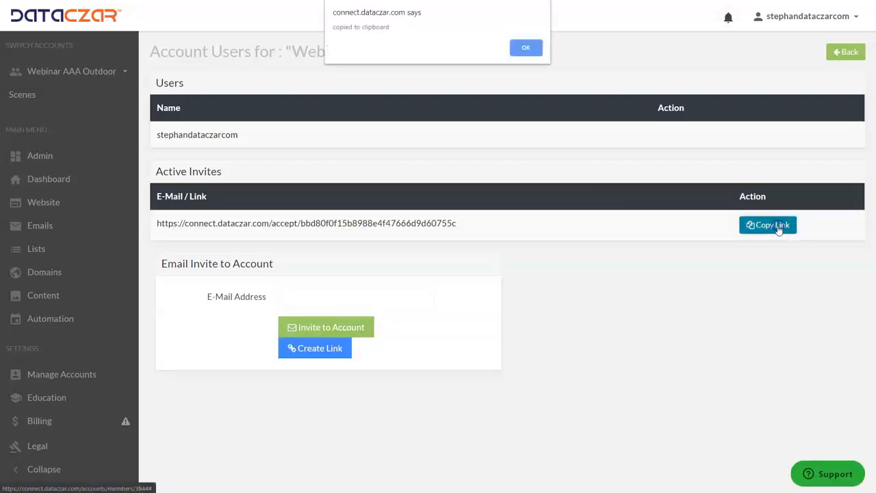
pyautogui.click(532, 49)
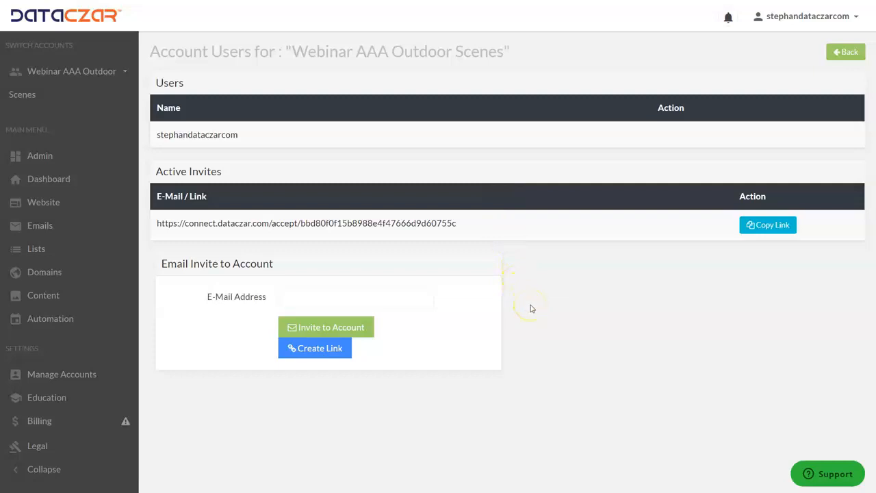
# Step: Log out via the user menu, leave full screen, and open a blank browser tab
pyautogui.click(807, 17)
pyautogui.click(812, 98)
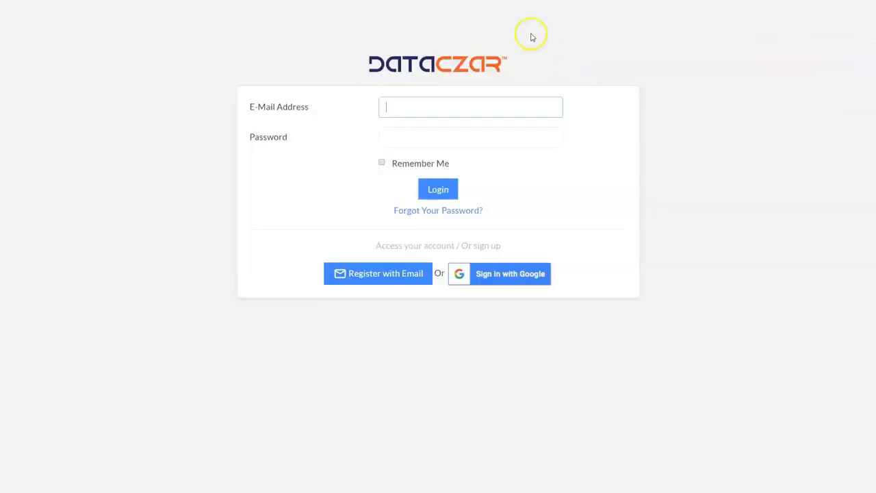
pyautogui.press('F11')
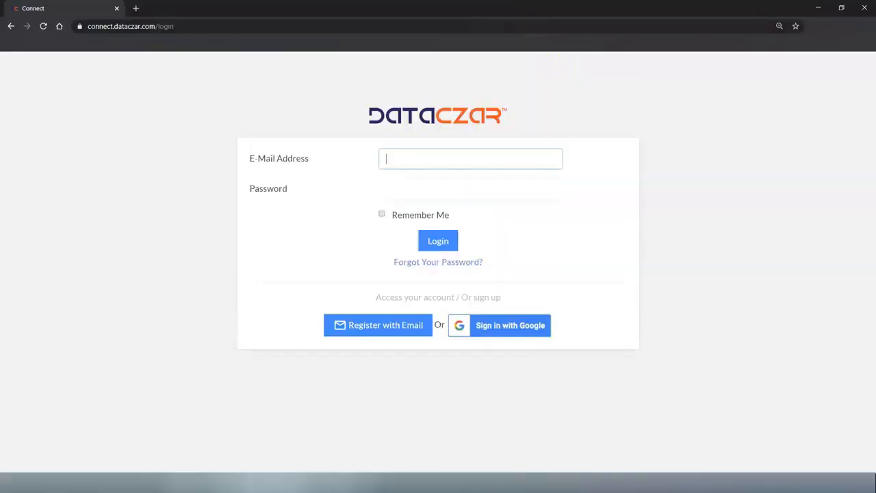
pyautogui.click(134, 8)
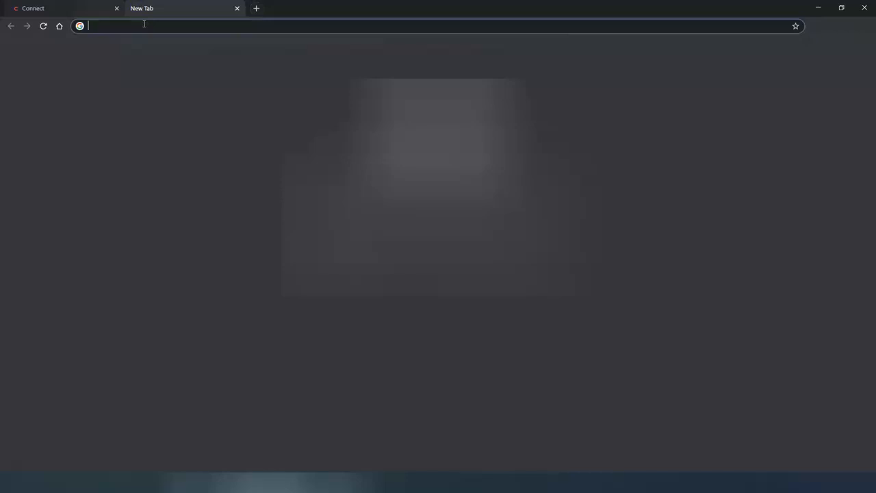
# Step: Paste the copied invite link into the address bar and load it
pyautogui.hotkey('ctrl', 'v')
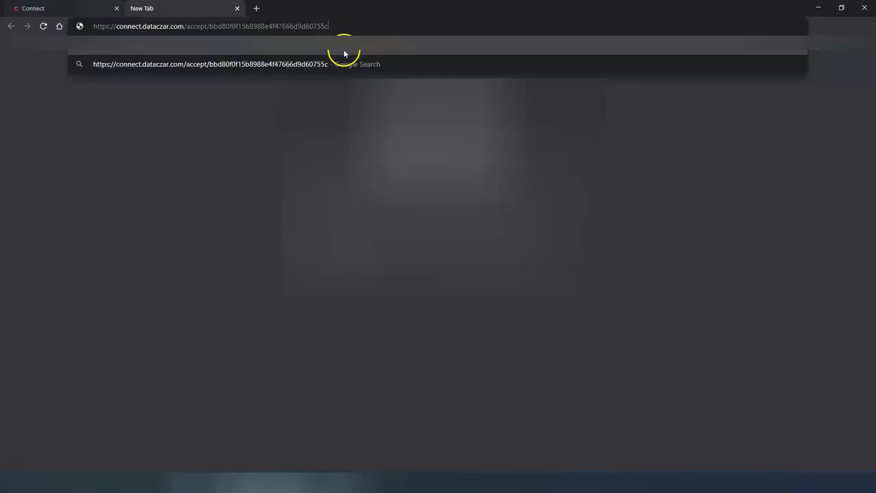
pyautogui.press('Return')
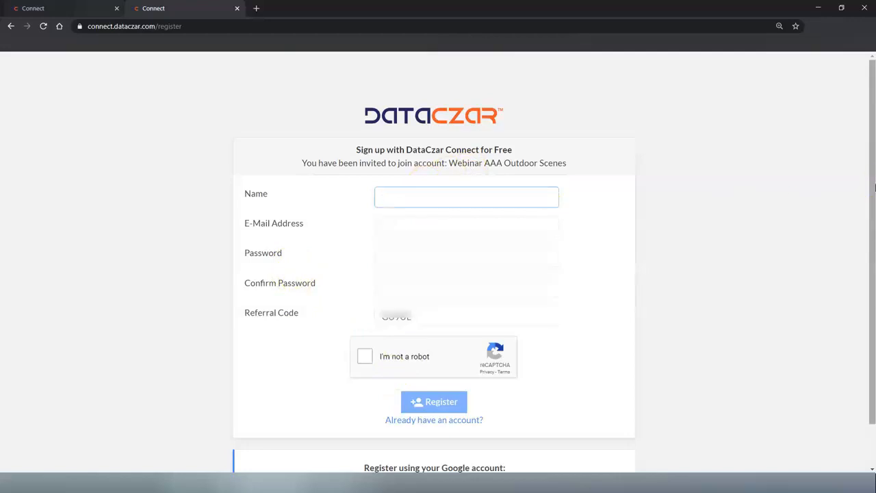
# Step: Fill the registration form with the new user's name, saved e-mail address and password
pyautogui.write('Stephan Webinar')
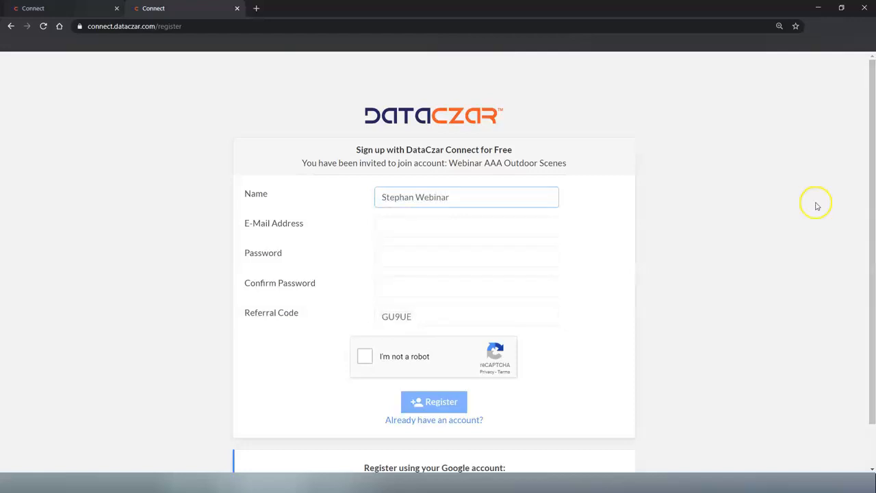
pyautogui.click(415, 228)
pyautogui.write('step')
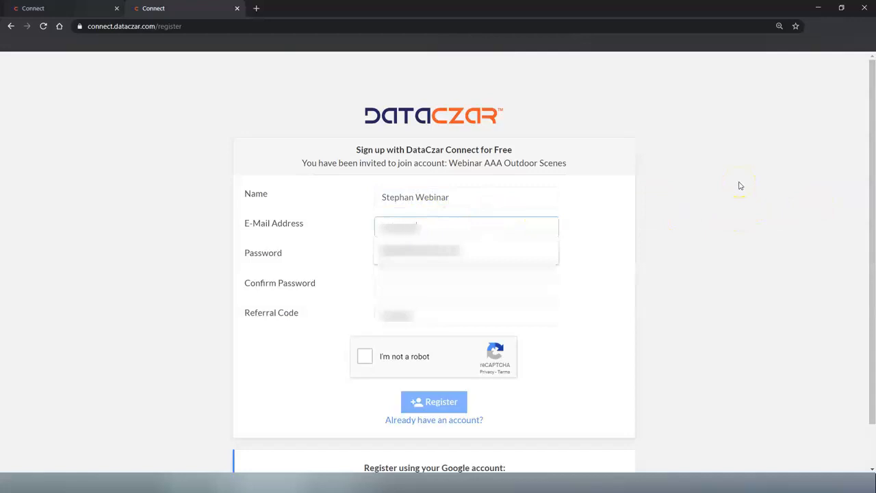
pyautogui.click(447, 253)
pyautogui.click(393, 256)
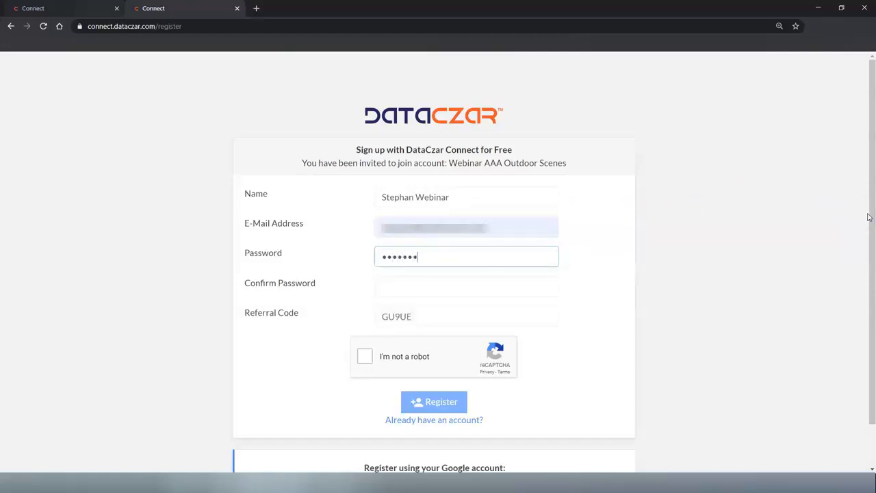
pyautogui.click(480, 283)
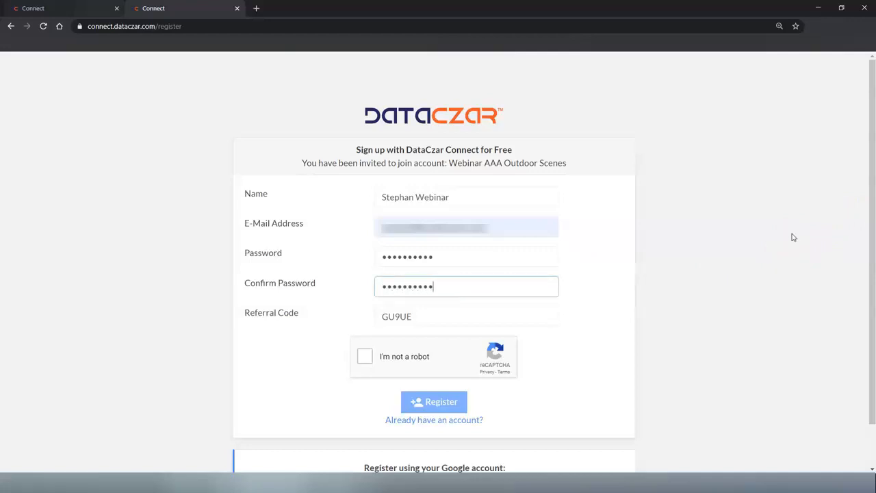
# Step: Tick the 'I'm not a robot' reCAPTCHA and submit the registration with Register
pyautogui.click(364, 355)
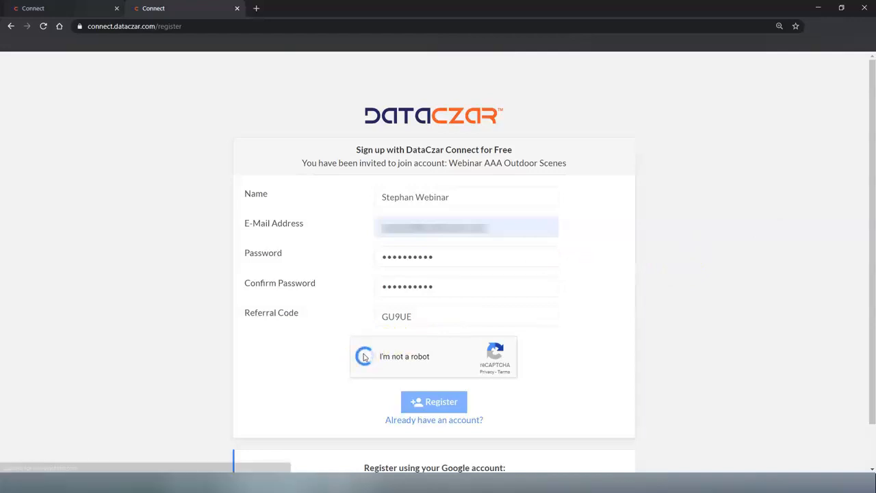
pyautogui.click(364, 355)
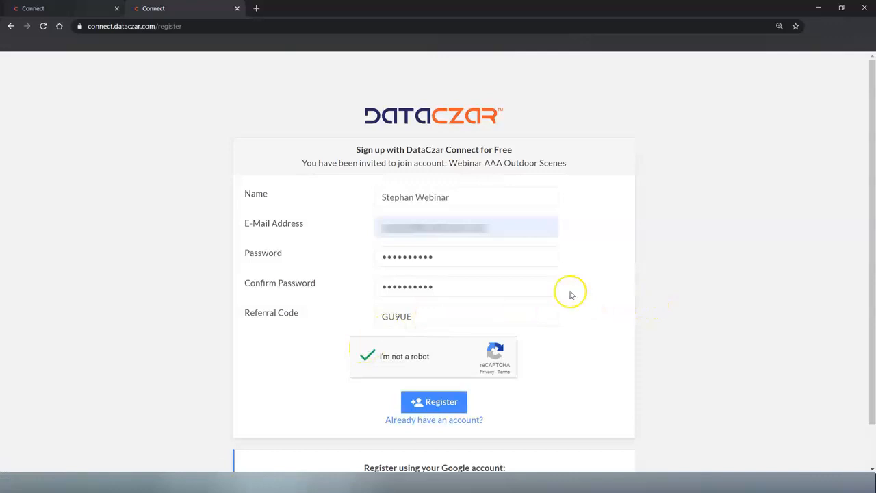
pyautogui.scroll(-1, 568, 295)
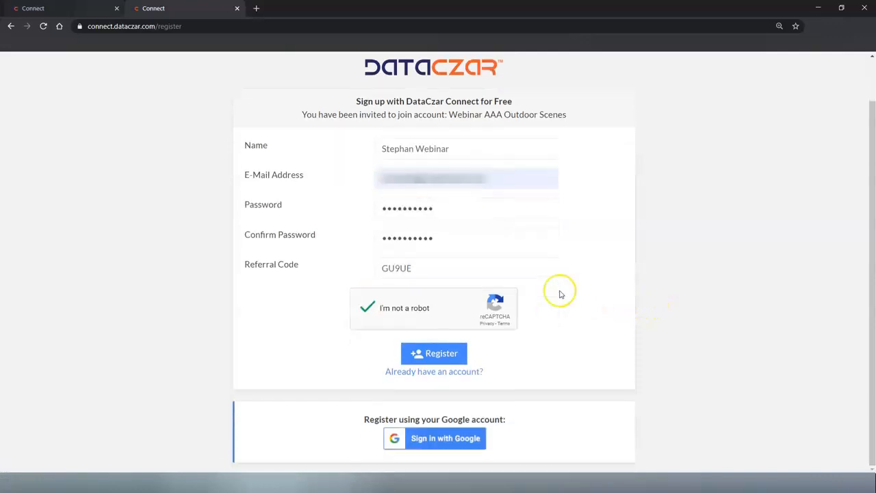
pyautogui.click(421, 359)
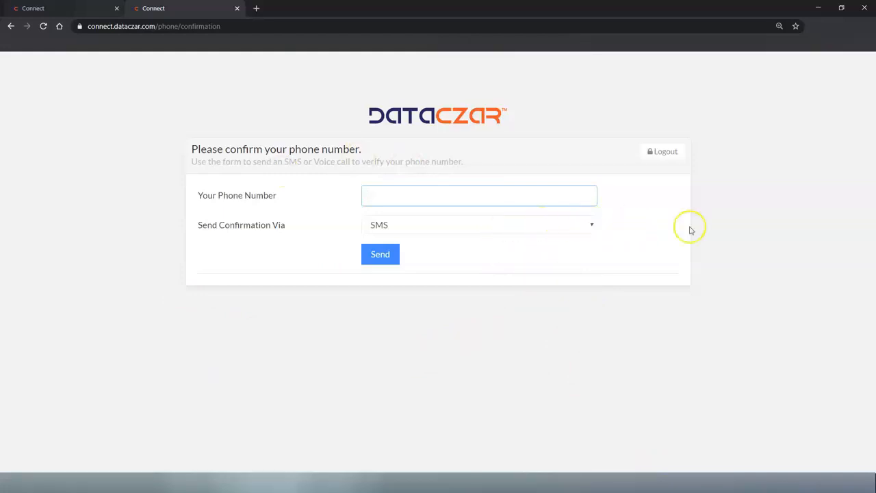
# Step: Enter the phone number, send the SMS code, and confirm the received code
pyautogui.write('...')
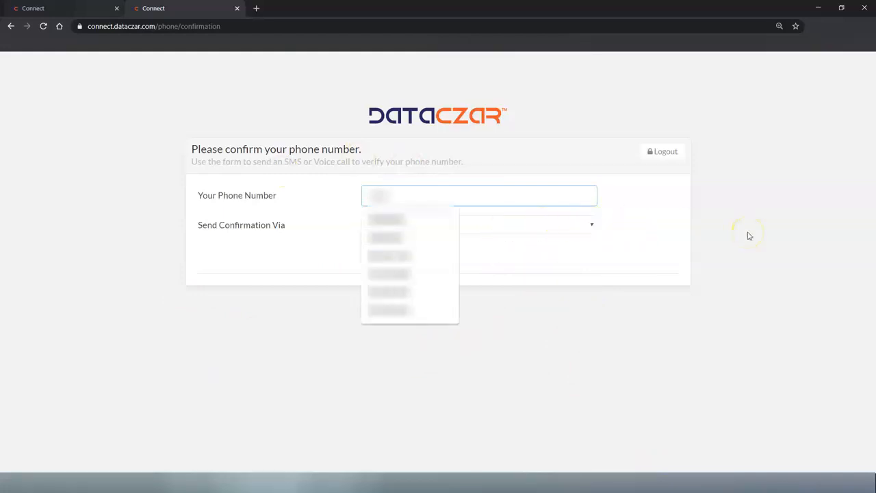
pyautogui.write('...')
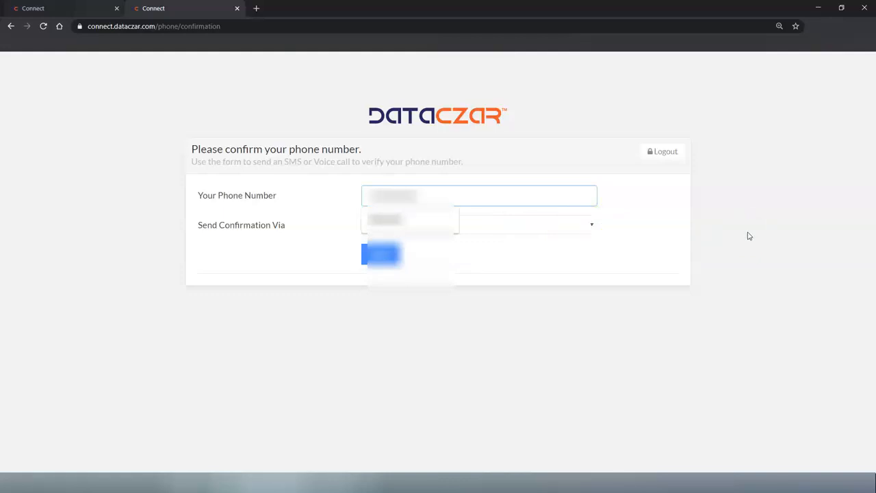
pyautogui.click(379, 256)
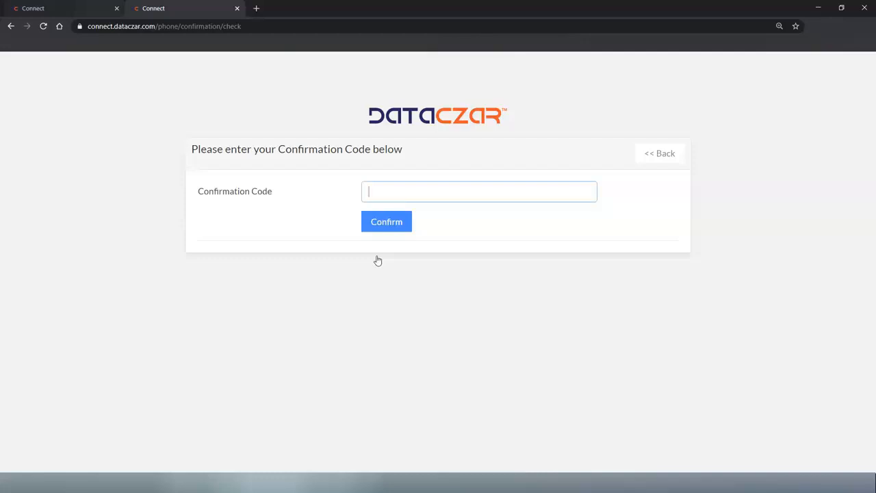
pyautogui.click(311, 177)
pyautogui.click(331, 169)
pyautogui.click(388, 222)
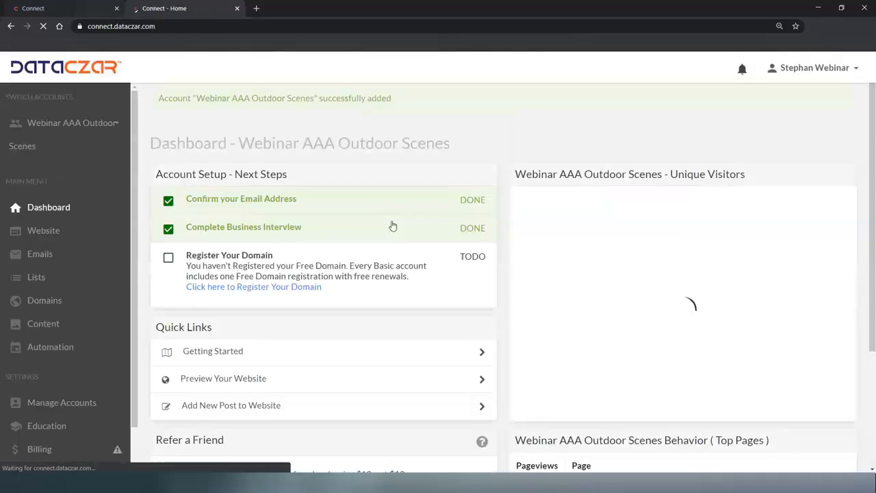
# Step: Let the dashboard's Unique Visitors chart load, then switch the browser to full screen
pyautogui.click(369, 175)
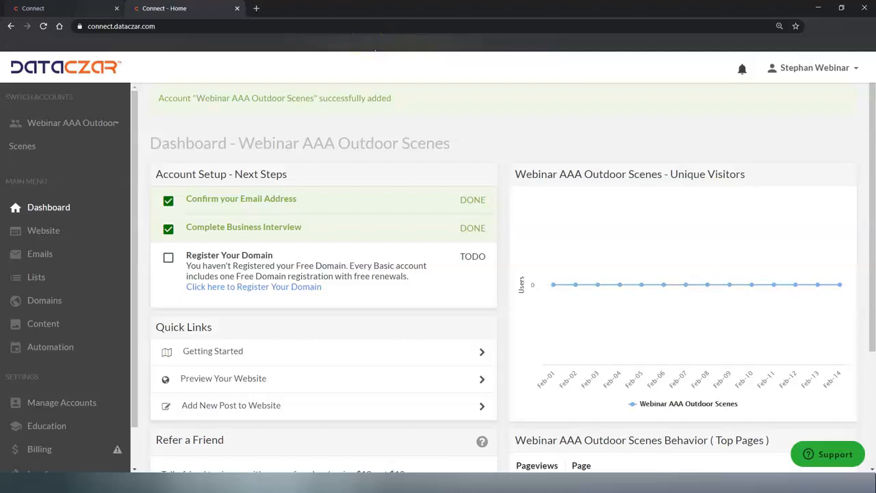
pyautogui.press('F11')
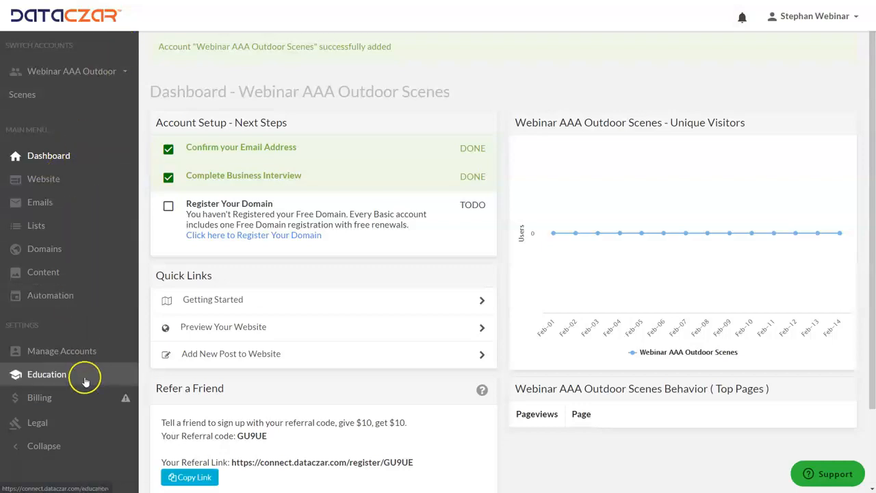
# Step: Log the new user out and sign back in with the owner's saved e-mail and password
pyautogui.click(816, 17)
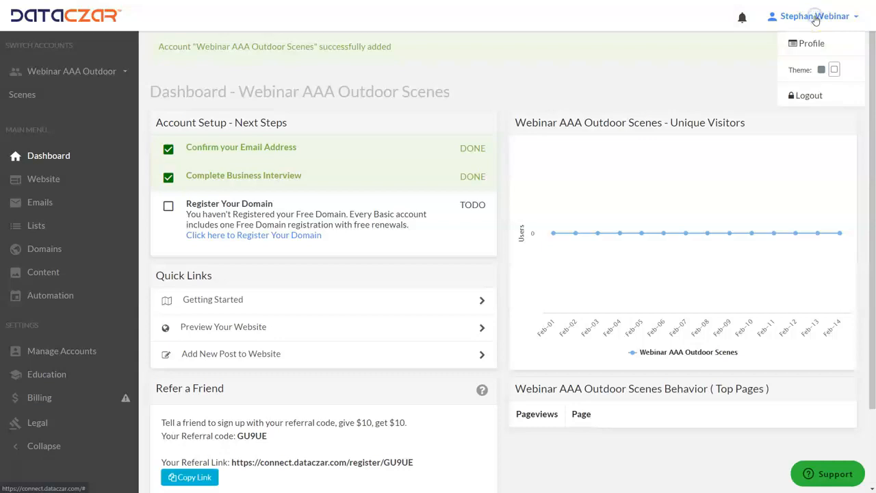
pyautogui.click(815, 97)
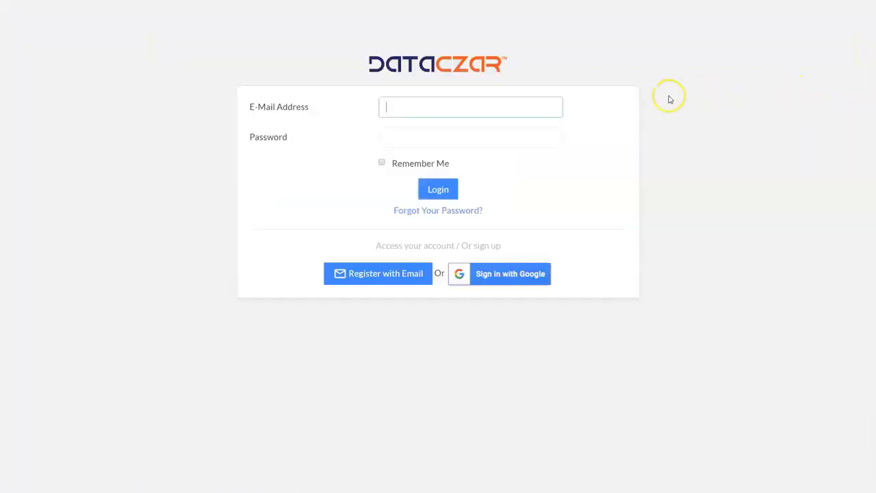
pyautogui.click(423, 136)
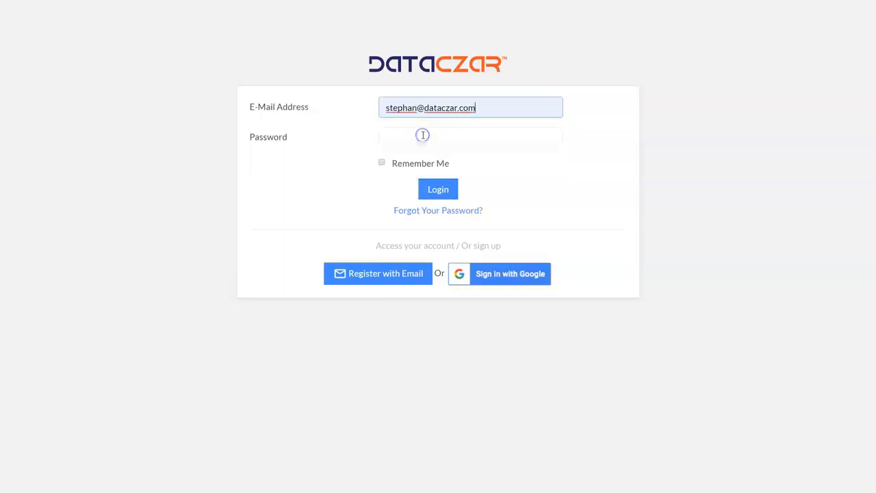
pyautogui.click(423, 139)
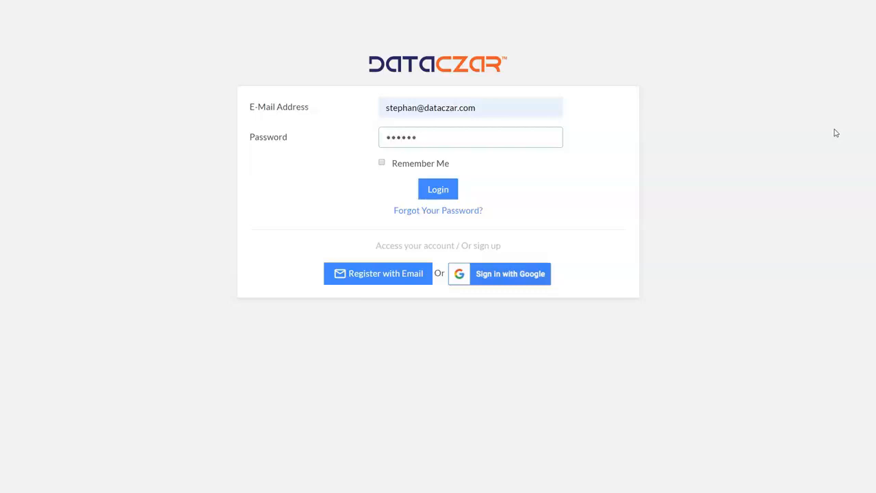
pyautogui.press('Return')
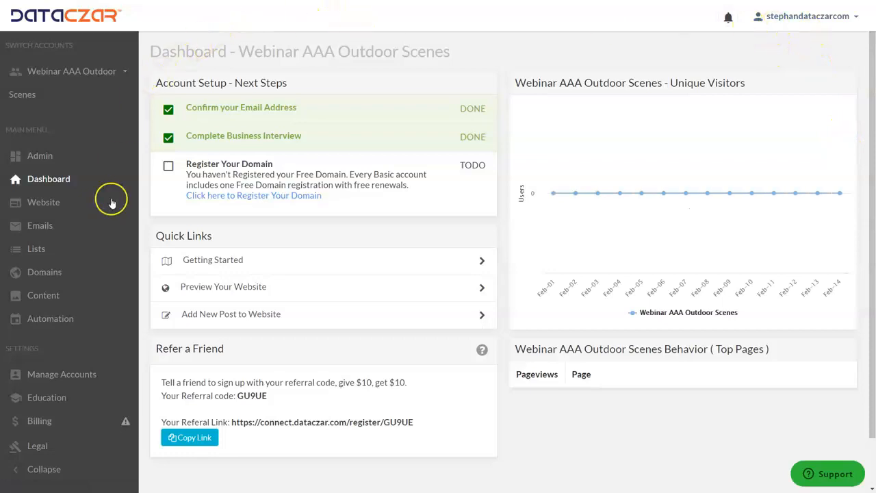
# Step: Open the Webinar AAA Outdoor Scenes user list and find the newly registered user
pyautogui.click(40, 373)
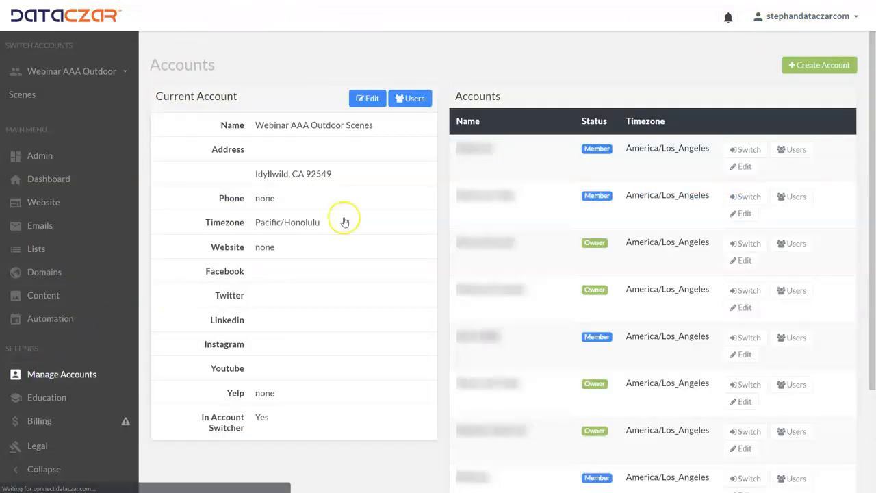
pyautogui.click(423, 100)
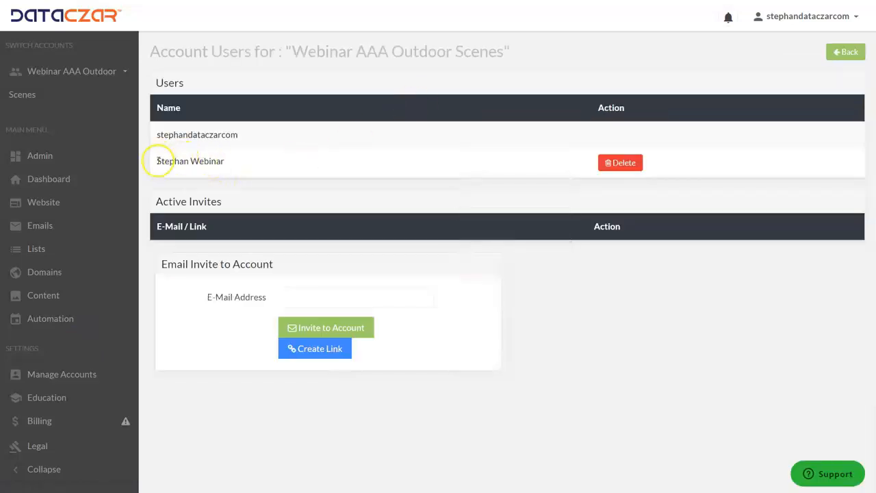
pyautogui.moveTo(157, 161); pyautogui.dragTo(239, 167)
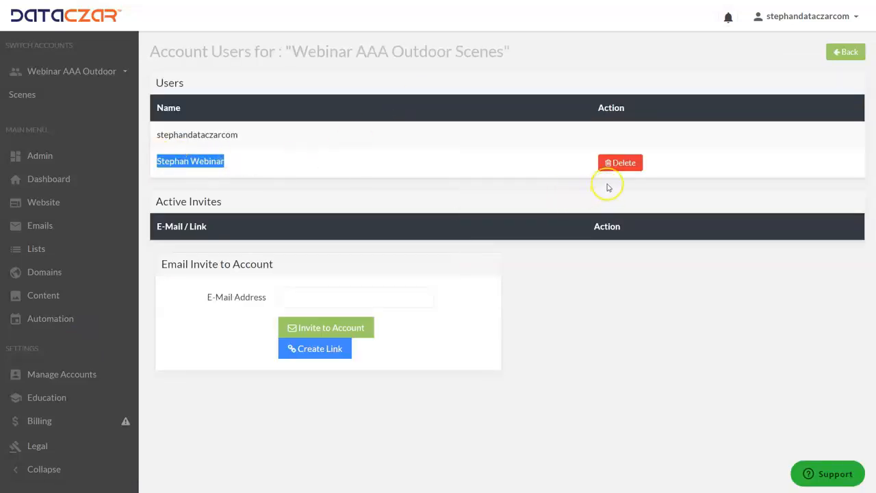
pyautogui.click(362, 170)
# Step: Delete the new user from the account, then go back to the dashboard
pyautogui.click(374, 169)
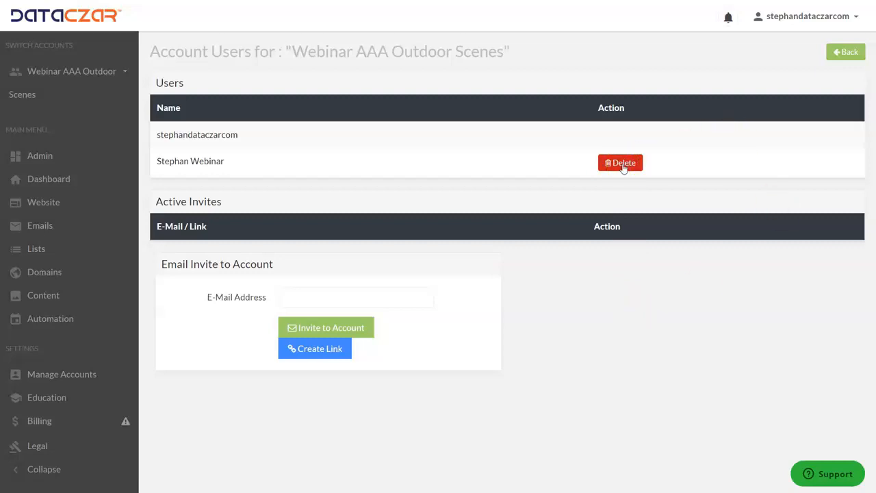
pyautogui.click(622, 163)
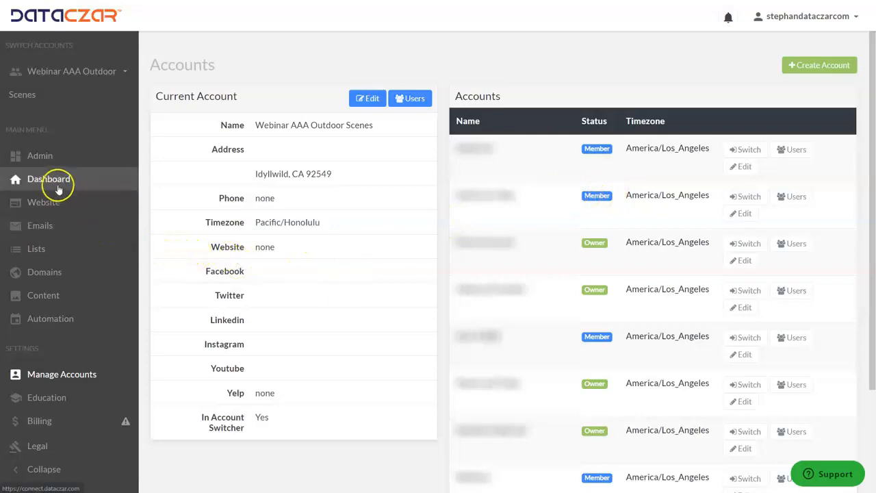
pyautogui.click(54, 181)
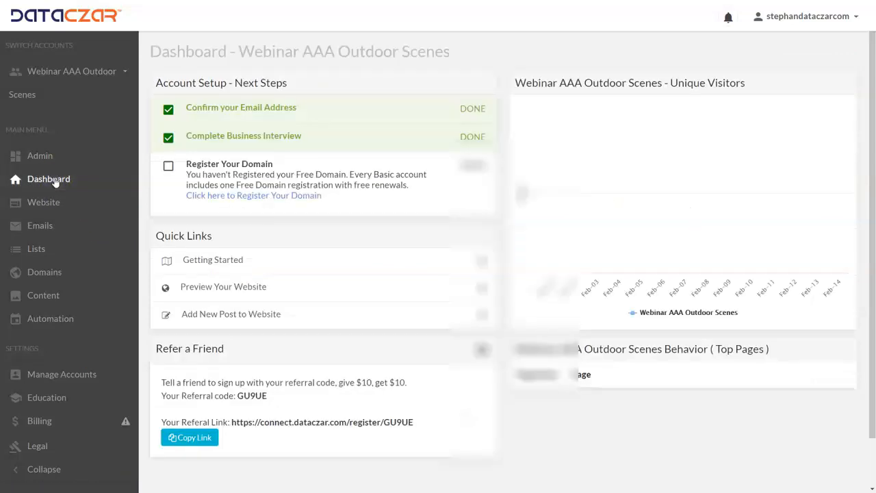